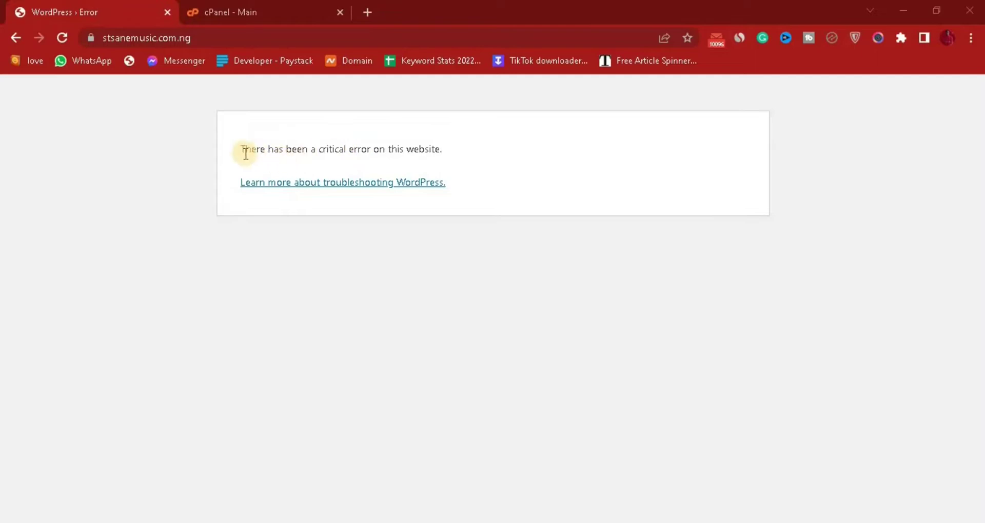
After reviewing the site's critical error, open File Manager from the cPanel dashboard by searching 'f'
{"action": "left_click_drag", "start_coordinate": [239, 150], "coordinate": [449, 153]}
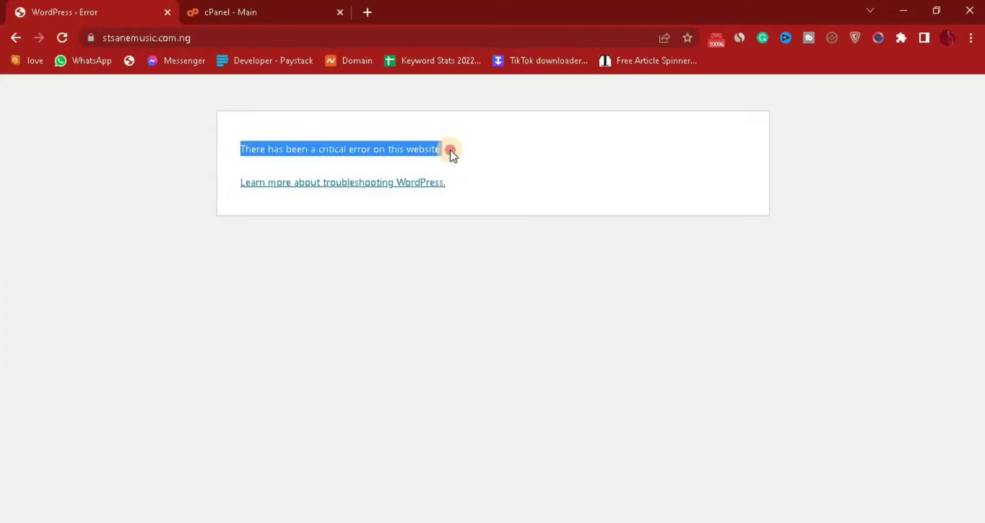
{"action": "left_click", "coordinate": [452, 153]}
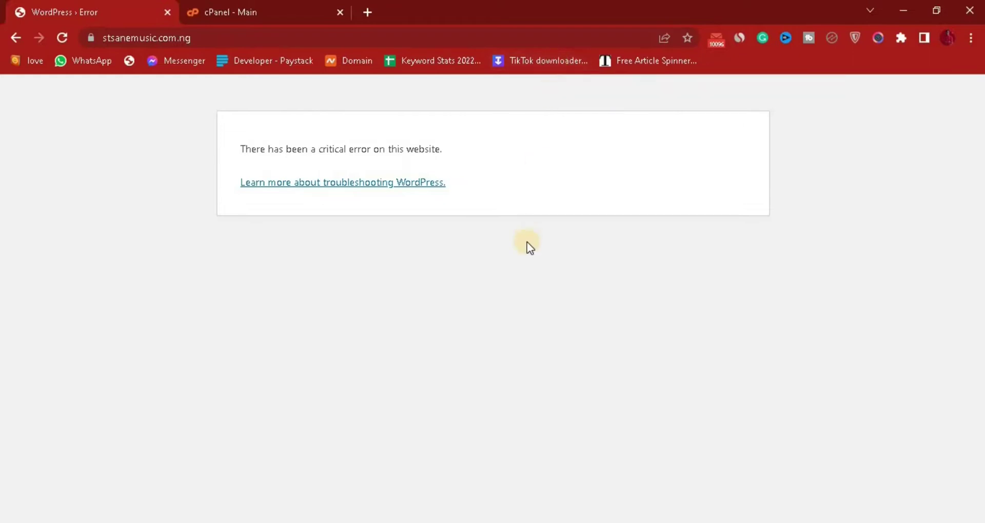
{"action": "left_click", "coordinate": [276, 6]}
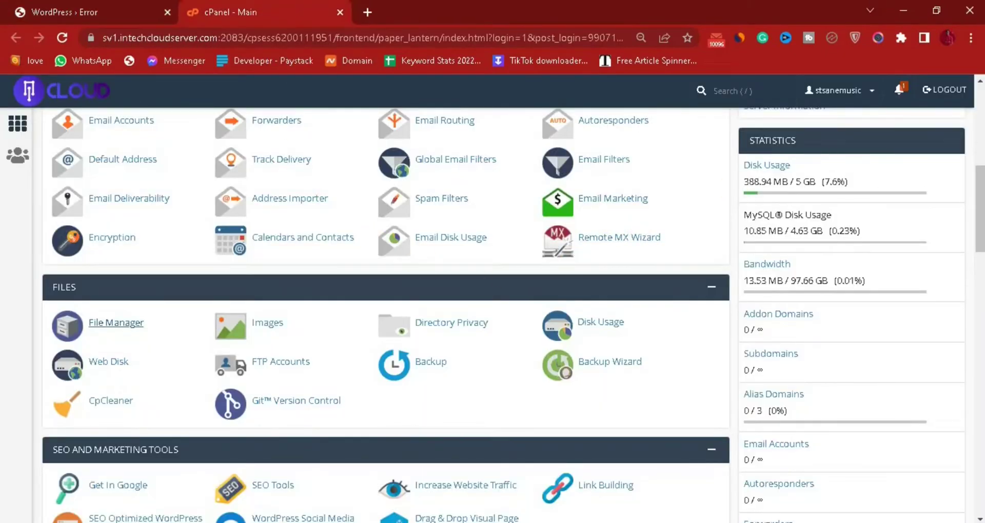
{"action": "left_click_drag", "start_coordinate": [978, 191], "coordinate": [978, 131]}
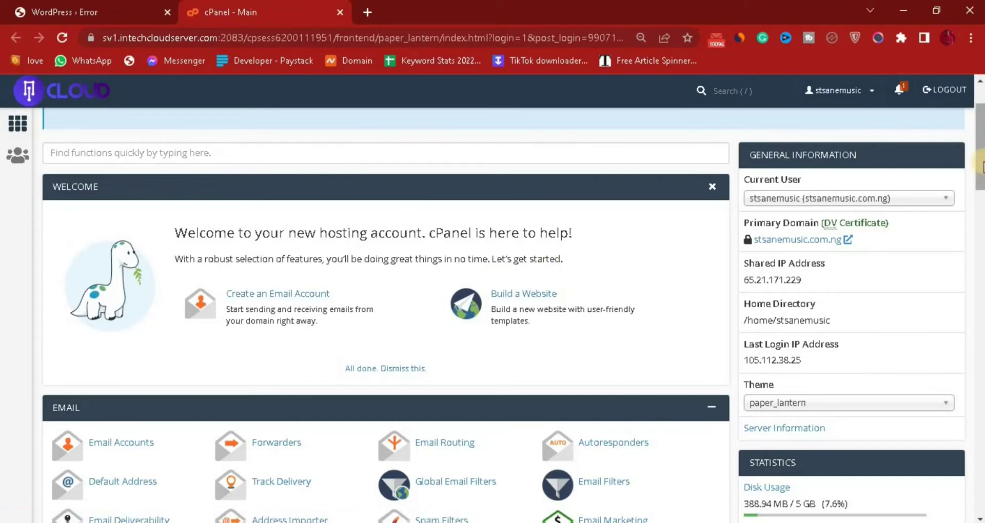
{"action": "mouse_move", "coordinate": [979, 171]}
{"action": "left_mouse_down"}
{"action": "mouse_move", "coordinate": [980, 492]}
{"action": "mouse_move", "coordinate": [980, 155]}
{"action": "left_mouse_up"}
{"action": "left_click", "coordinate": [558, 280]}
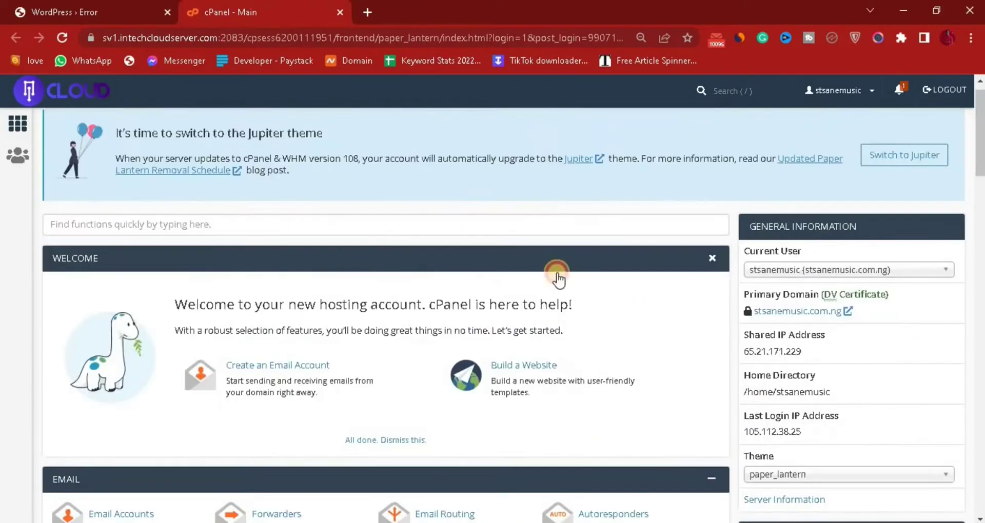
{"action": "left_click", "coordinate": [184, 225]}
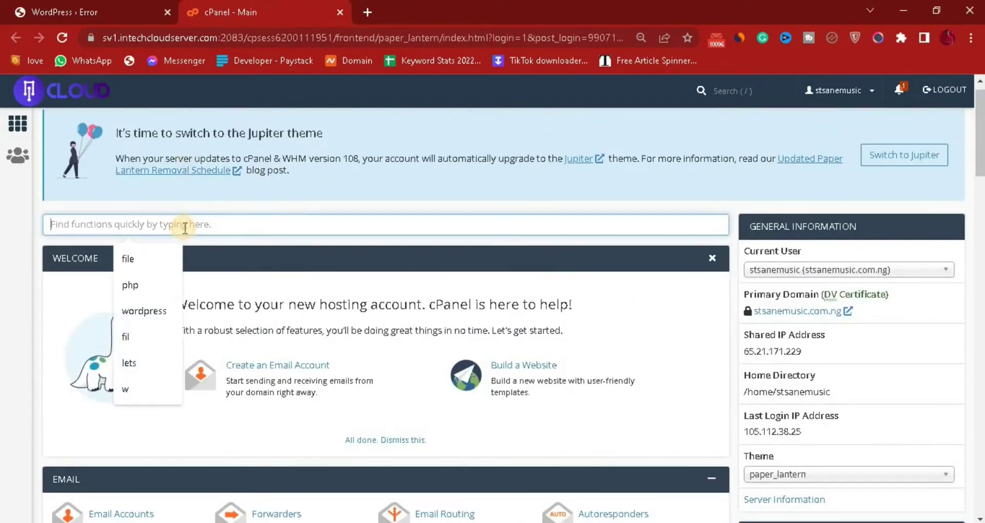
{"action": "type", "text": "f"}
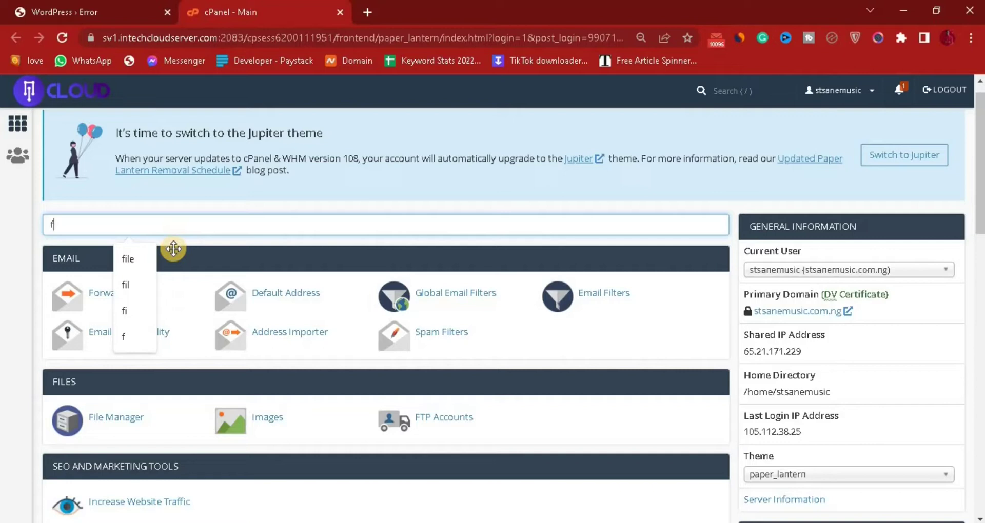
{"action": "left_click", "coordinate": [140, 267]}
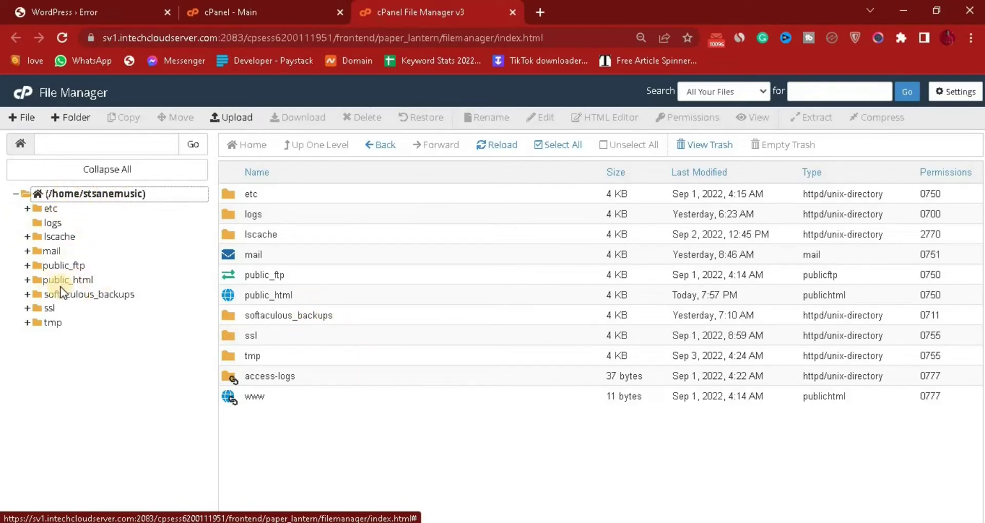
Open the public_html folder in File Manager
{"action": "left_click", "coordinate": [288, 296]}
{"action": "left_click", "coordinate": [288, 296]}
{"action": "left_click", "coordinate": [236, 295]}
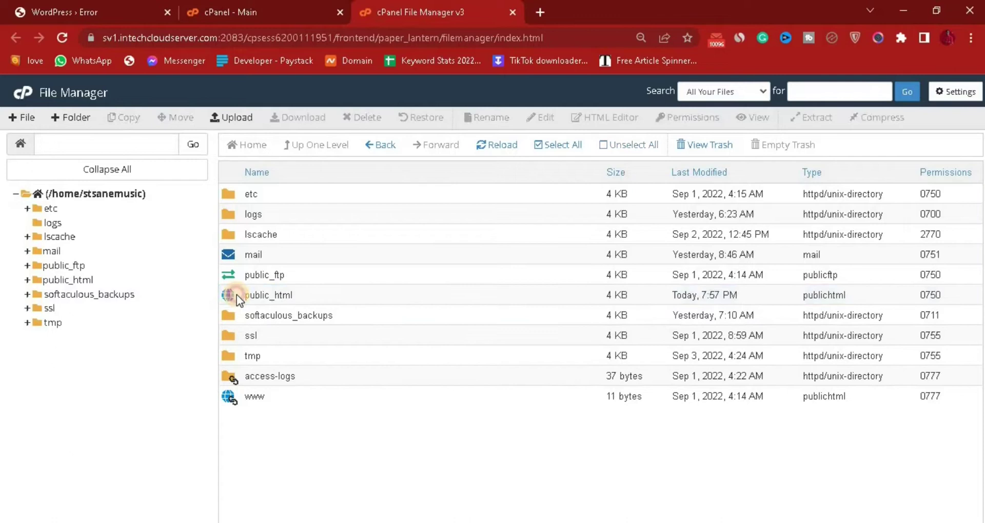
{"action": "double_click", "coordinate": [236, 295]}
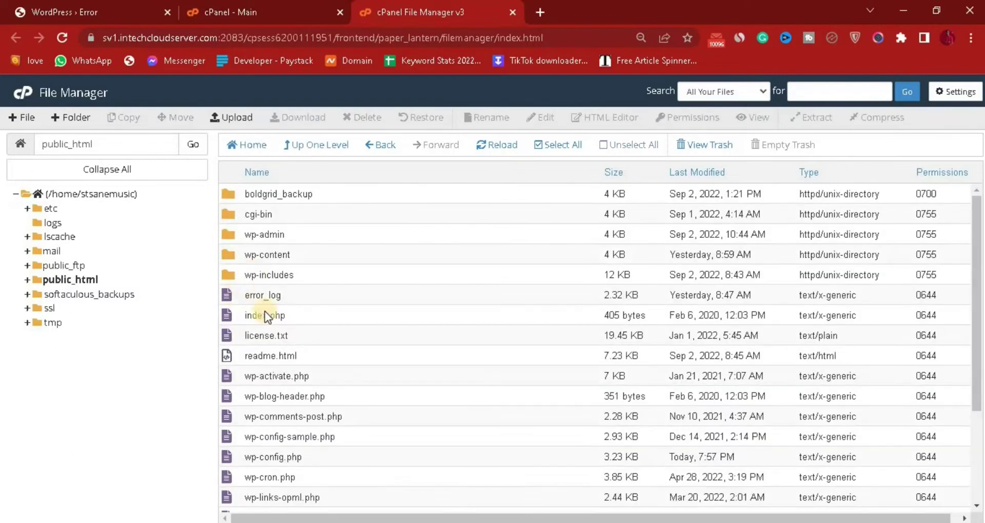
{"action": "left_click_drag", "start_coordinate": [974, 208], "coordinate": [975, 261]}
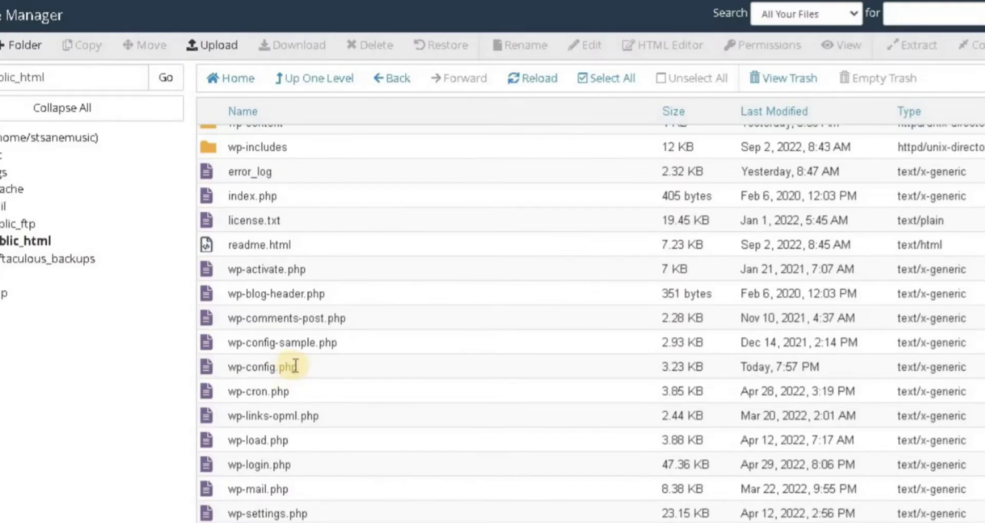
Open wp-config.php in the code editor
{"action": "left_click", "coordinate": [297, 366]}
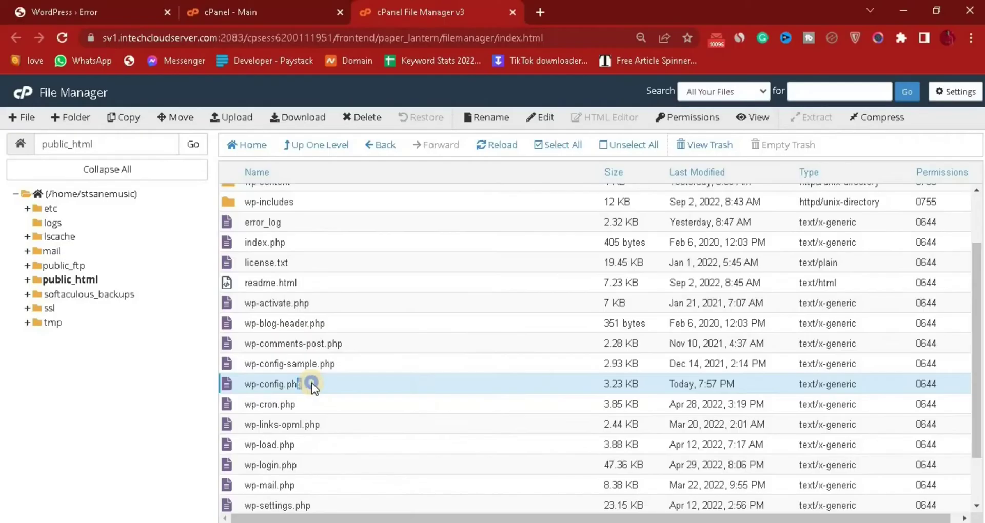
{"action": "right_click", "coordinate": [310, 366]}
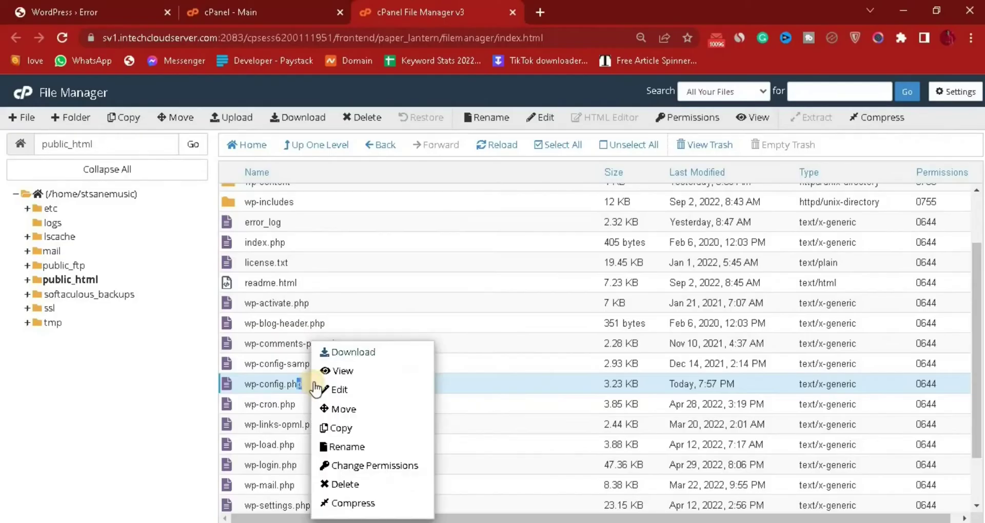
{"action": "left_click", "coordinate": [350, 391]}
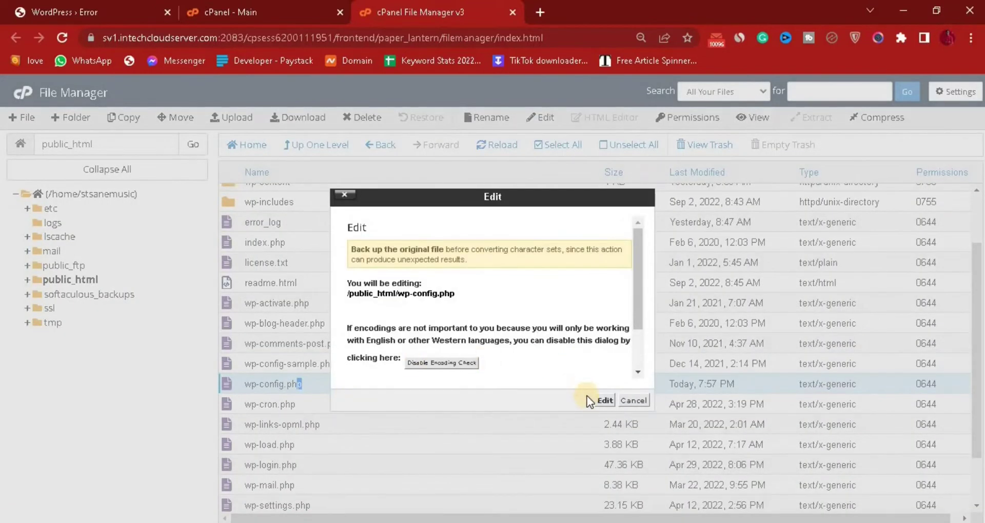
{"action": "left_click", "coordinate": [603, 400]}
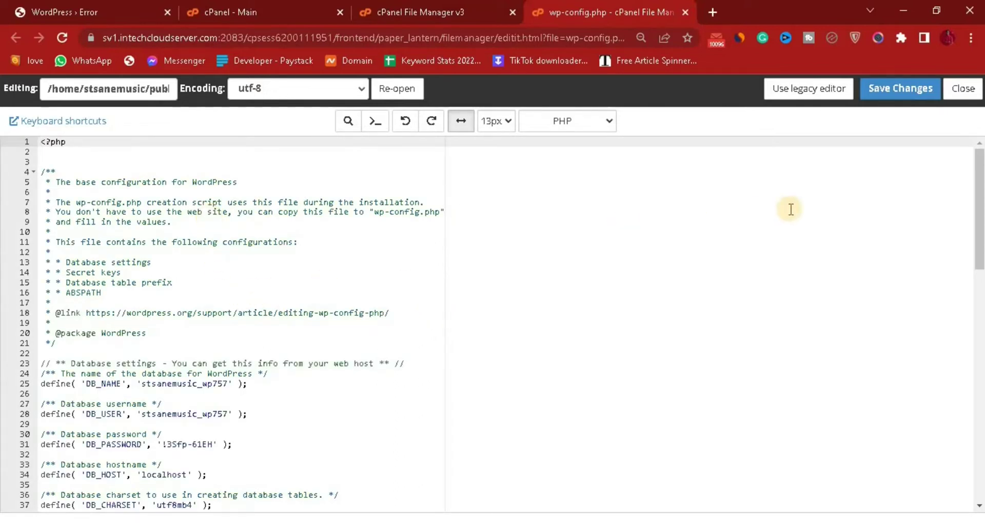
Change define('WP_DEBUG', false) on line 84 to true and save wp-config.php
{"action": "left_click_drag", "start_coordinate": [978, 191], "coordinate": [977, 411]}
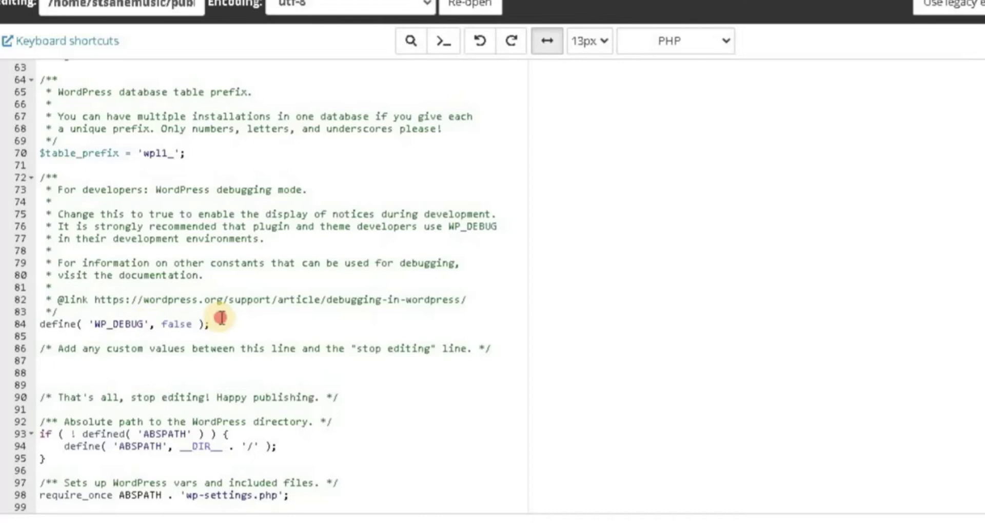
{"action": "left_click_drag", "start_coordinate": [219, 318], "coordinate": [129, 319]}
{"action": "left_click", "coordinate": [129, 319]}
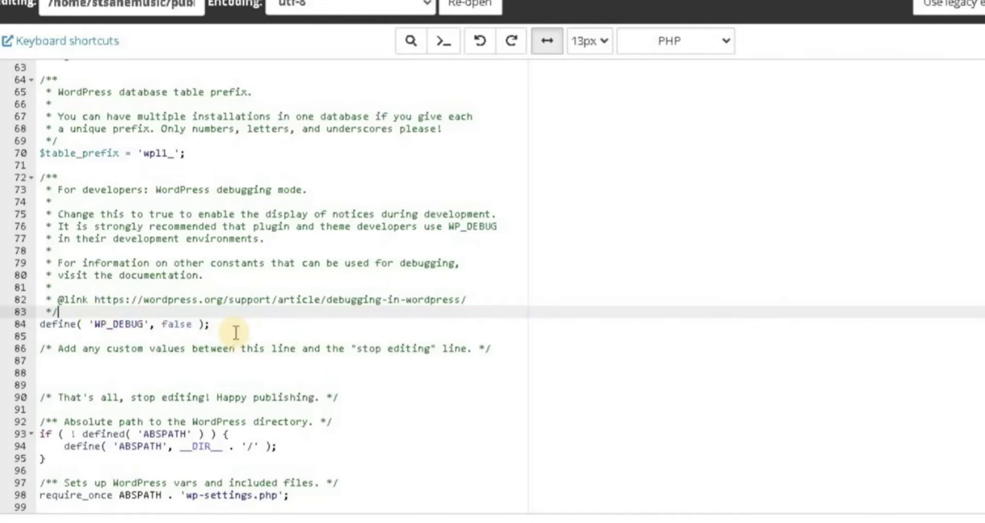
{"action": "left_click", "coordinate": [216, 330]}
{"action": "left_click_drag", "start_coordinate": [215, 330], "coordinate": [181, 325]}
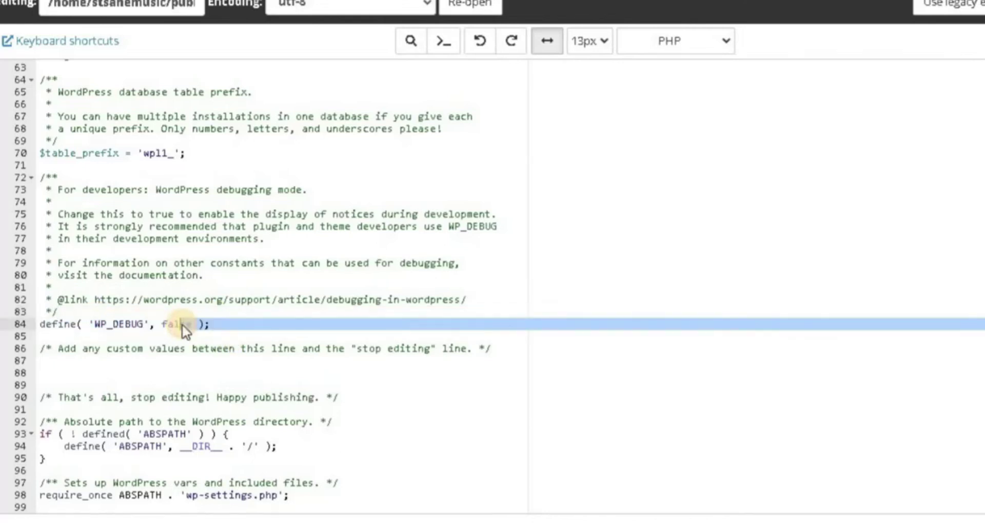
{"action": "left_click", "coordinate": [188, 324]}
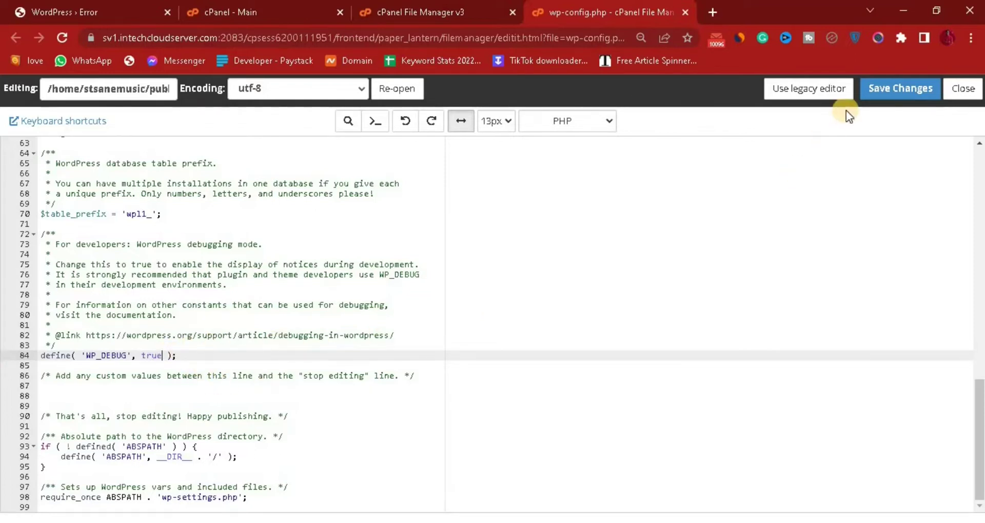
{"action": "left_click", "coordinate": [889, 89]}
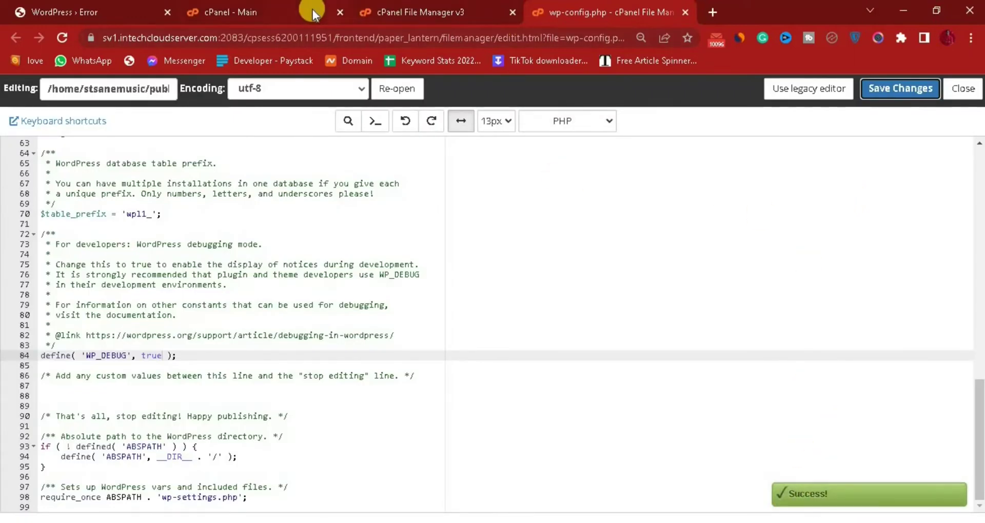
Reload the site's error page to reveal the fatal error in newslist-mag's customizer.php
{"action": "left_click", "coordinate": [111, 7]}
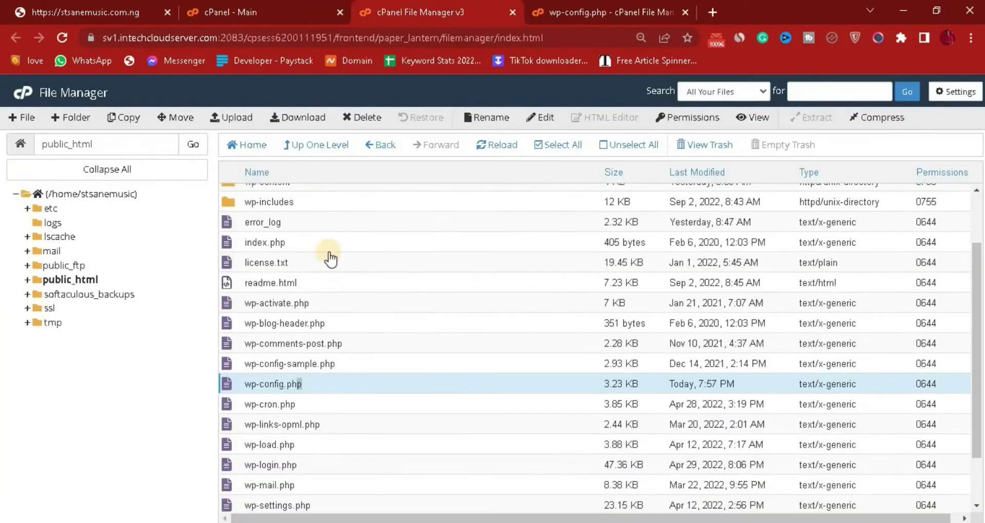
Move the newslist-mag folder in wp-content/themes to the trash, then open wp-content/plugins
{"action": "left_click_drag", "start_coordinate": [970, 284], "coordinate": [224, 241]}
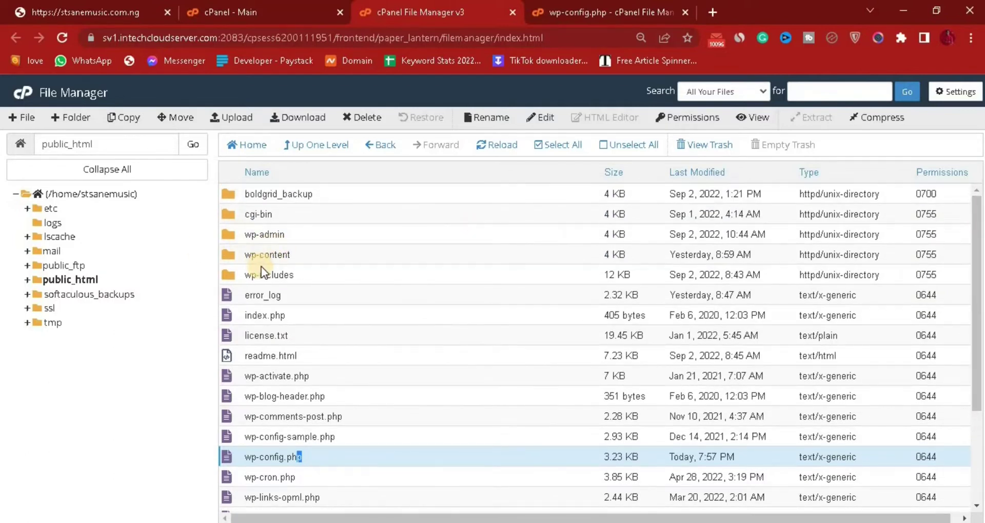
{"action": "double_click", "coordinate": [228, 254]}
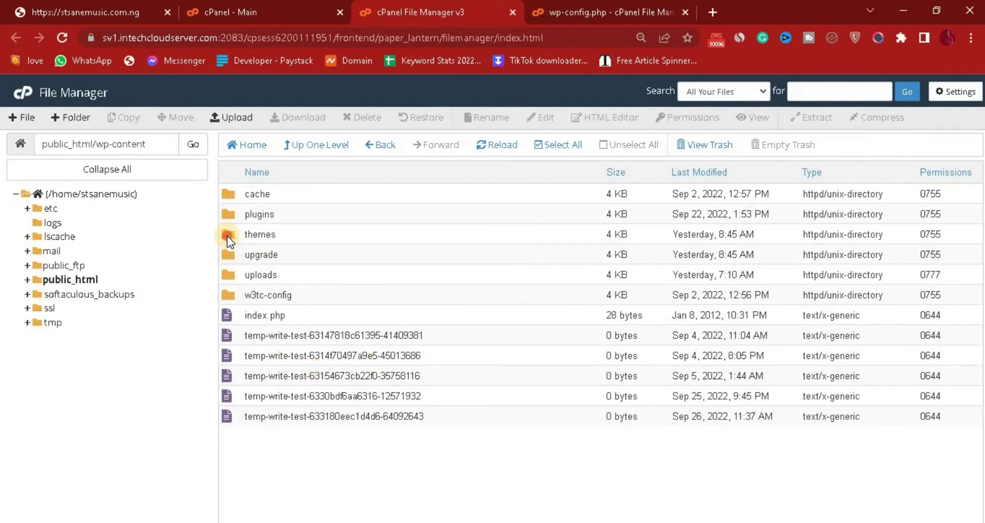
{"action": "double_click", "coordinate": [228, 237]}
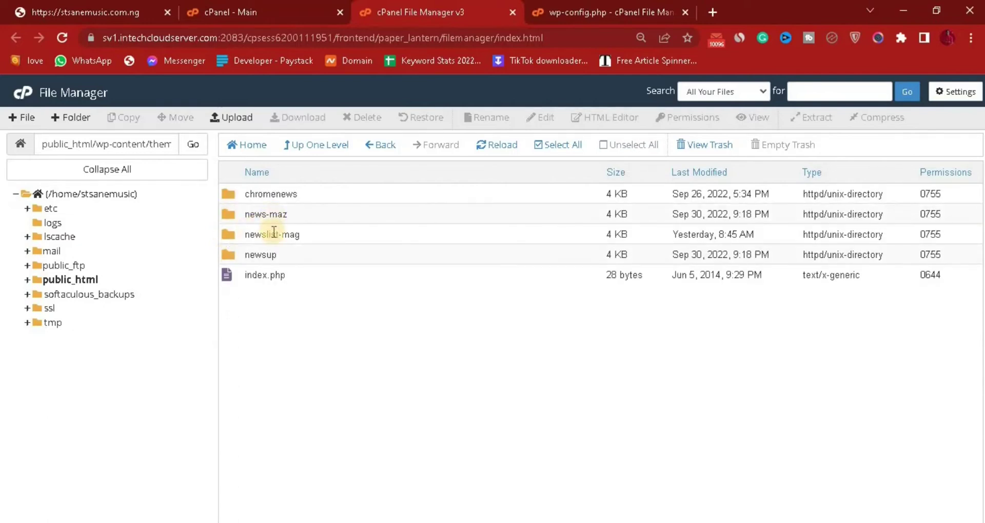
{"action": "left_click", "coordinate": [274, 232]}
{"action": "right_click", "coordinate": [273, 232]}
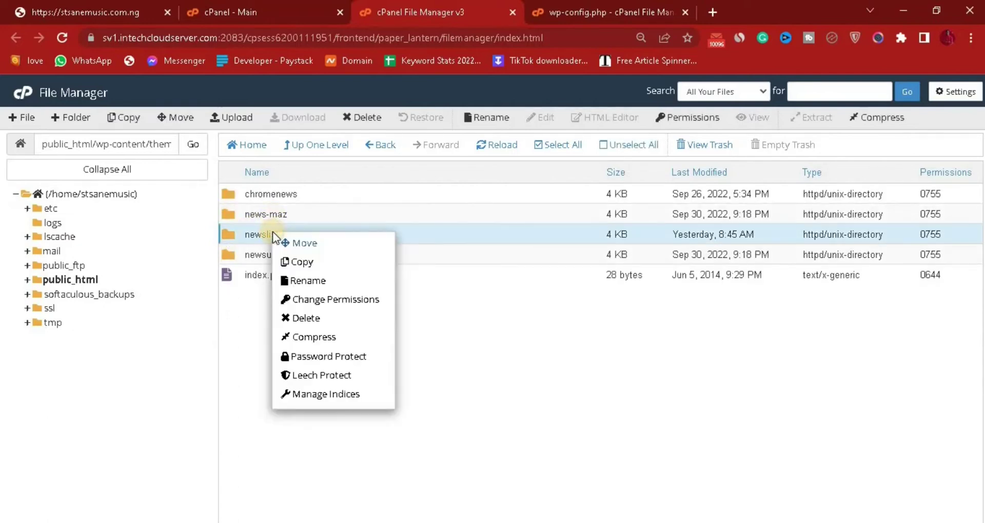
{"action": "left_click", "coordinate": [312, 309]}
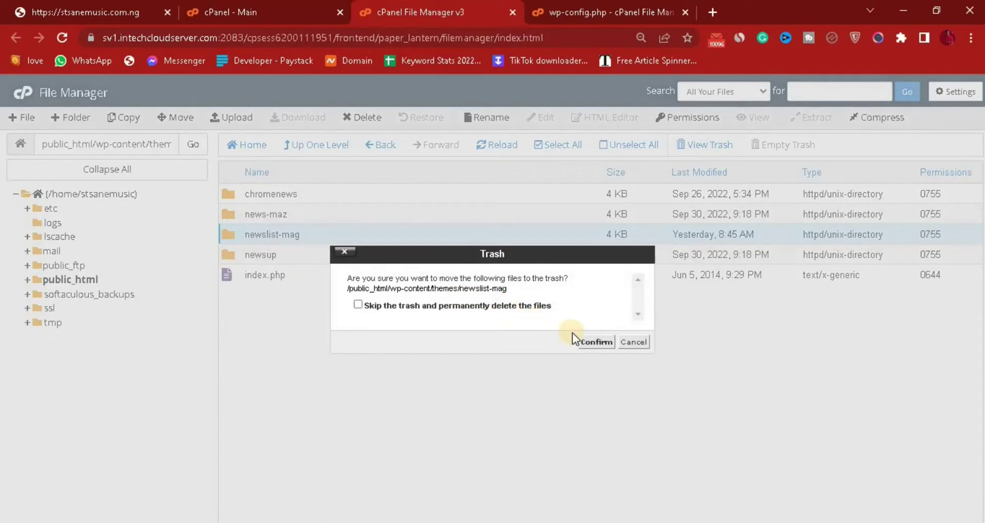
{"action": "left_click", "coordinate": [596, 342]}
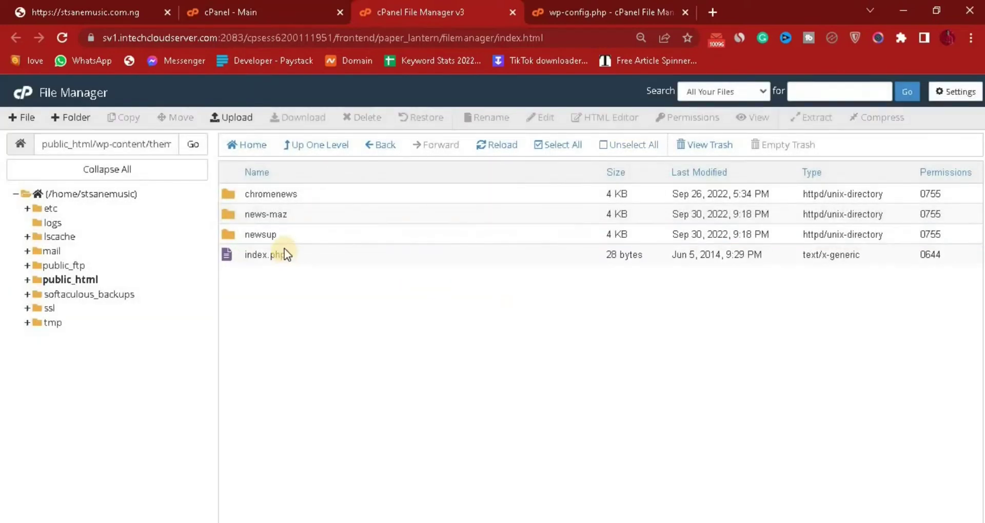
{"action": "left_click", "coordinate": [324, 146]}
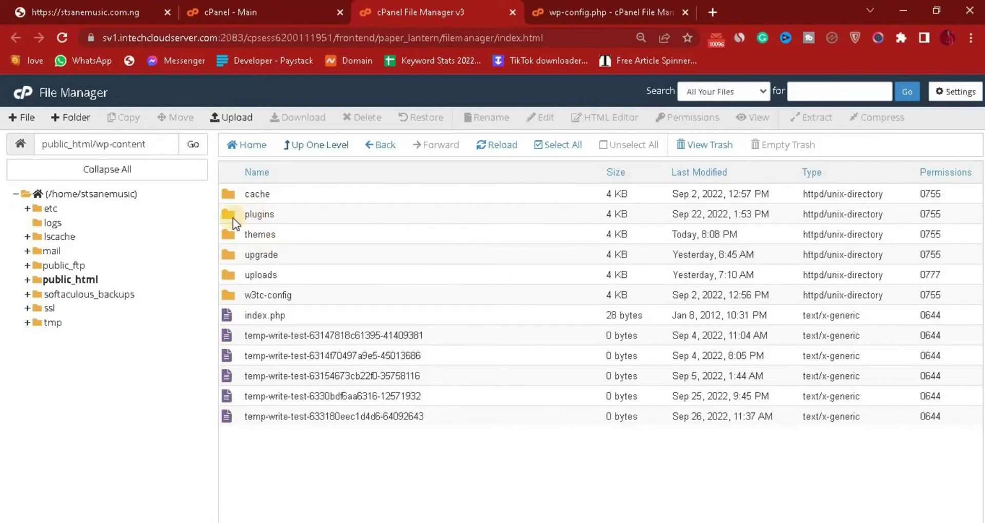
{"action": "double_click", "coordinate": [229, 215]}
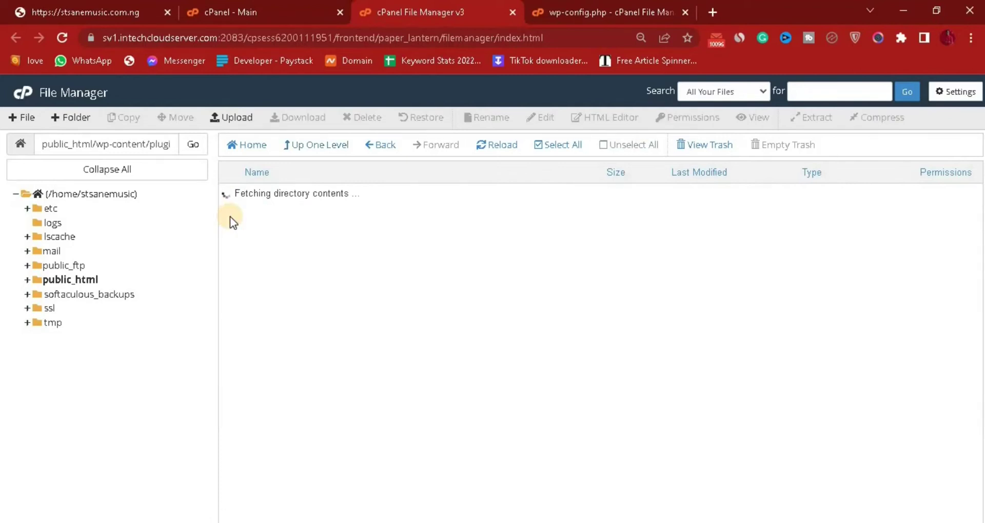
Return to the site's tab and scroll the WordPress Dashboard down to the Appearance menu
{"action": "left_click", "coordinate": [100, 6]}
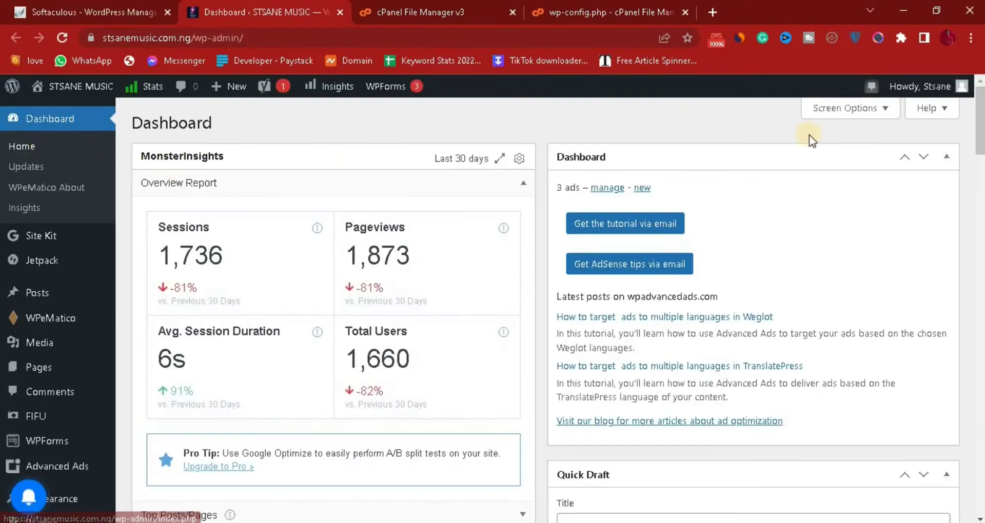
{"action": "left_click_drag", "start_coordinate": [981, 125], "coordinate": [537, 115]}
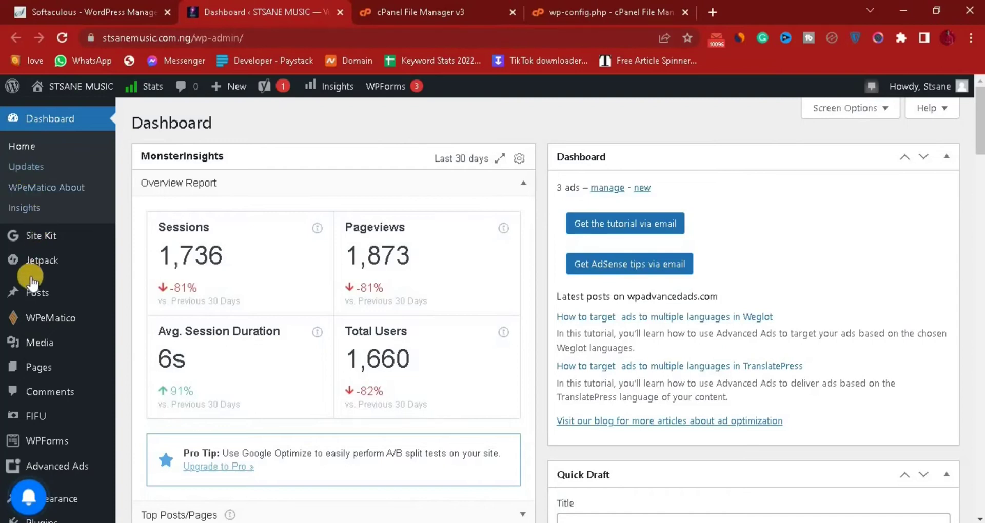
{"action": "mouse_move", "coordinate": [50, 252]}
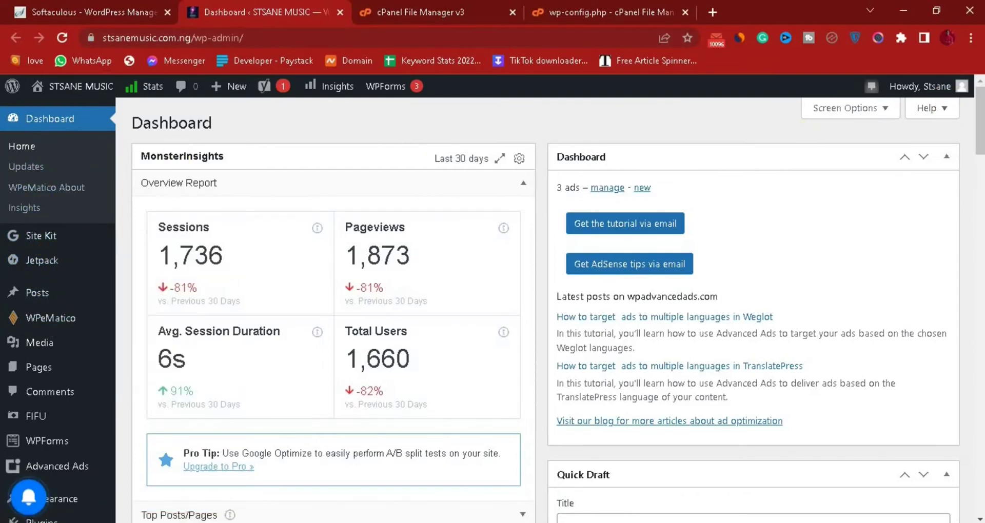
{"action": "scroll", "coordinate": [979, 133], "scroll_direction": "down", "scroll_amount": 7}
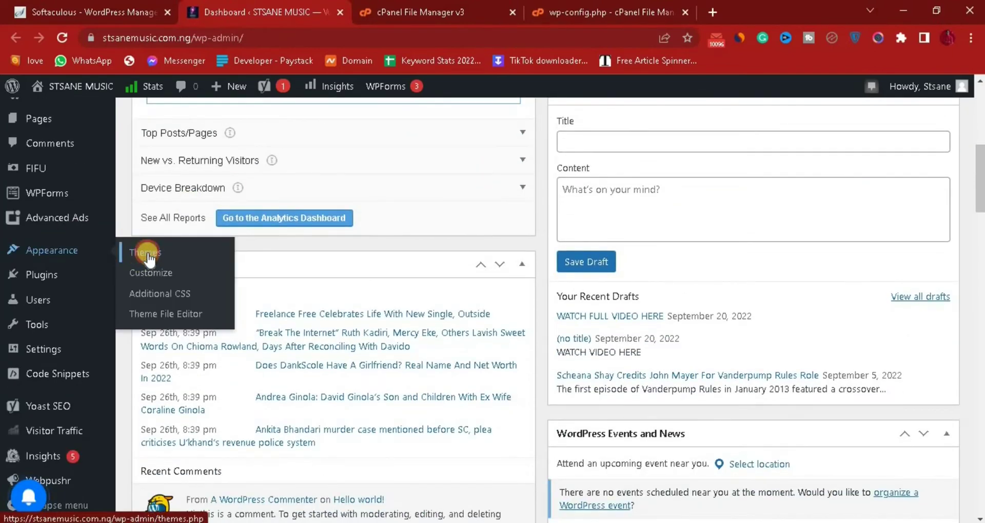
Activate the News Maz theme under Appearance > Themes and visit the live site
{"action": "left_click", "coordinate": [147, 254]}
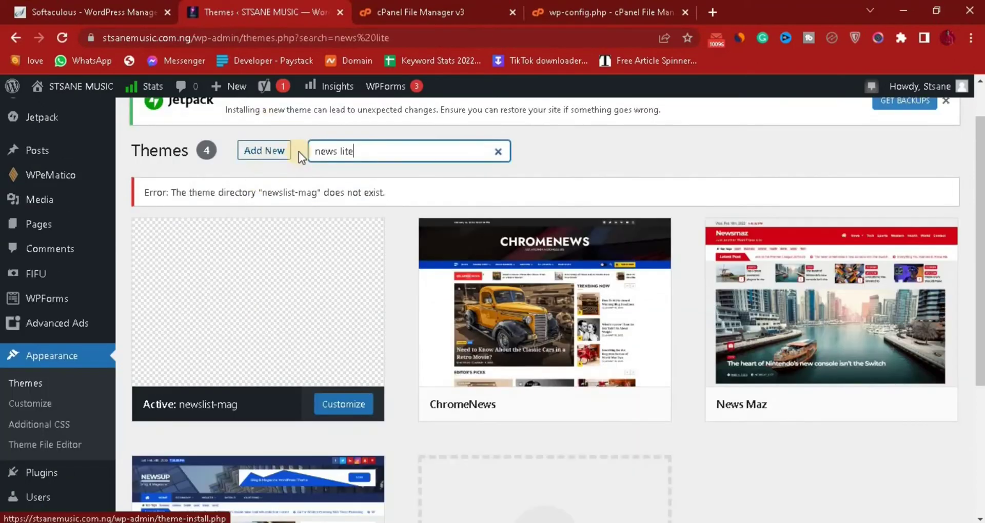
{"action": "mouse_move", "coordinate": [918, 369]}
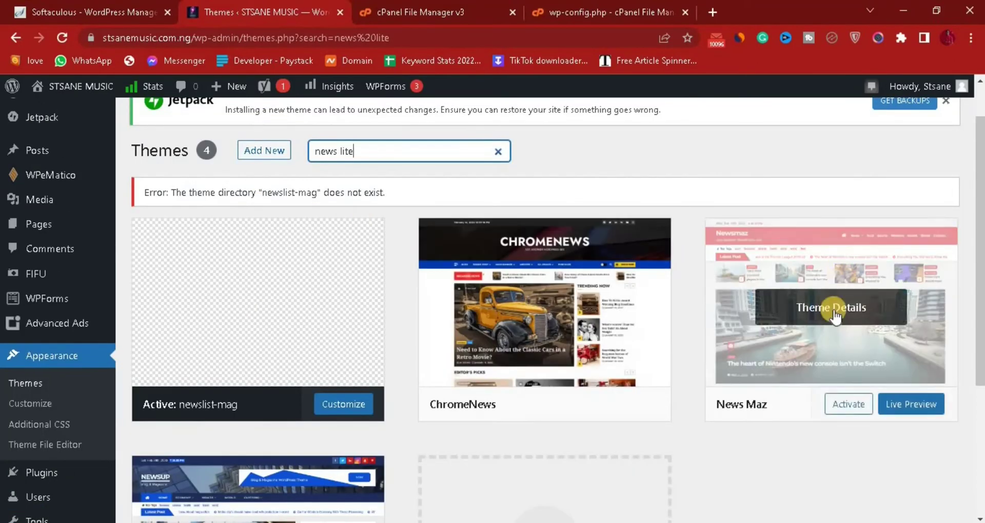
{"action": "left_click", "coordinate": [848, 405]}
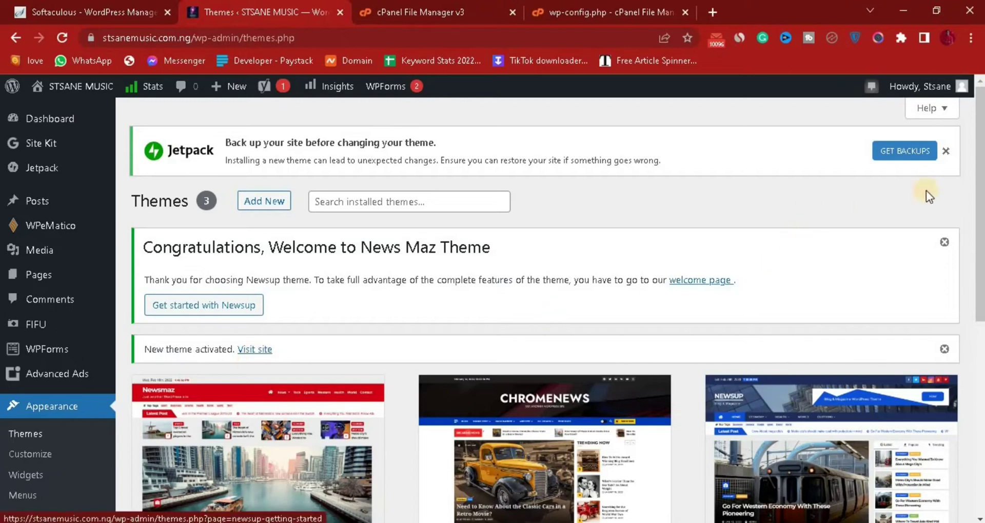
{"action": "scroll", "coordinate": [979, 224], "scroll_direction": "down", "scroll_amount": 3}
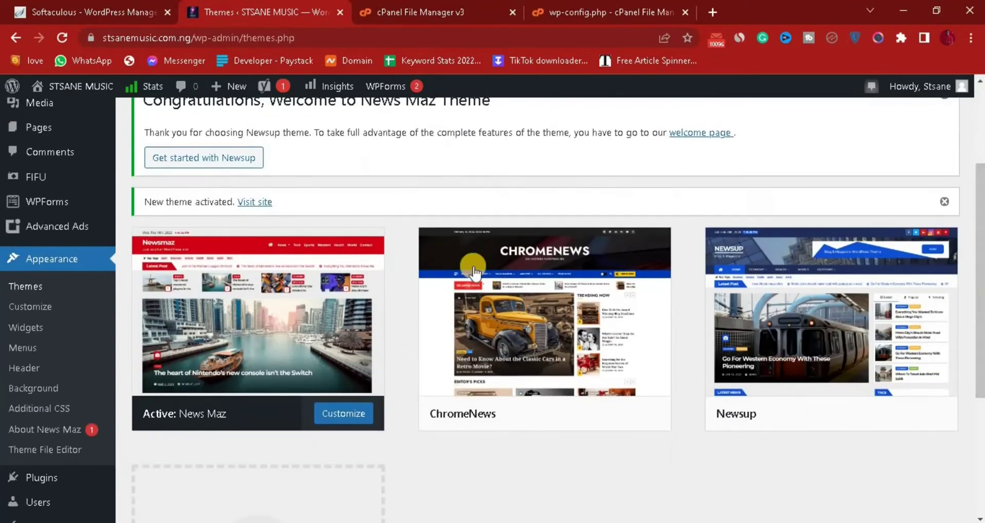
{"action": "left_click", "coordinate": [248, 204]}
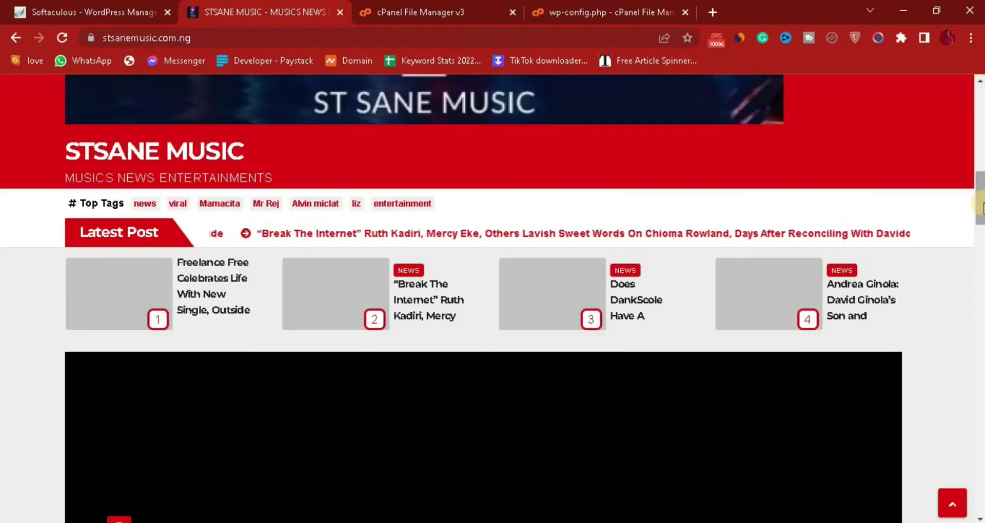
Scroll the STSANE MUSIC homepage to confirm it loads, then return to File Manager
{"action": "left_click_drag", "start_coordinate": [980, 208], "coordinate": [940, 196]}
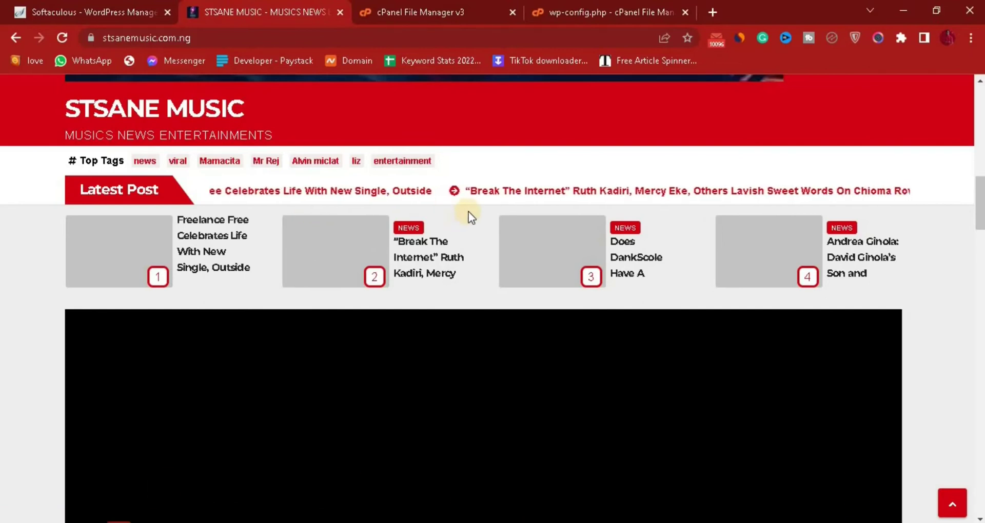
{"action": "left_click", "coordinate": [377, 15]}
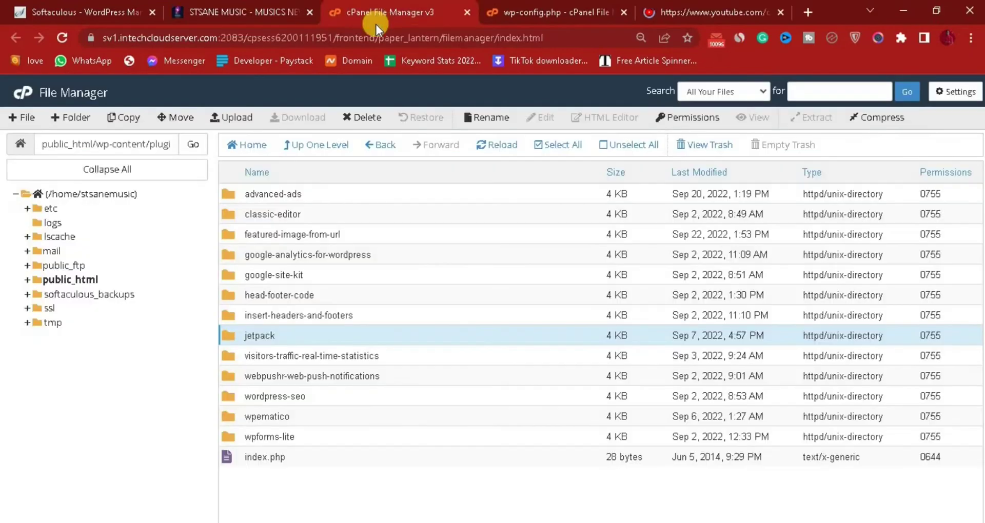
Save wp-config.php with WP_DEBUG set back to false and close the editor
{"action": "left_click", "coordinate": [513, 11]}
{"action": "key", "text": "ctrl+s"}
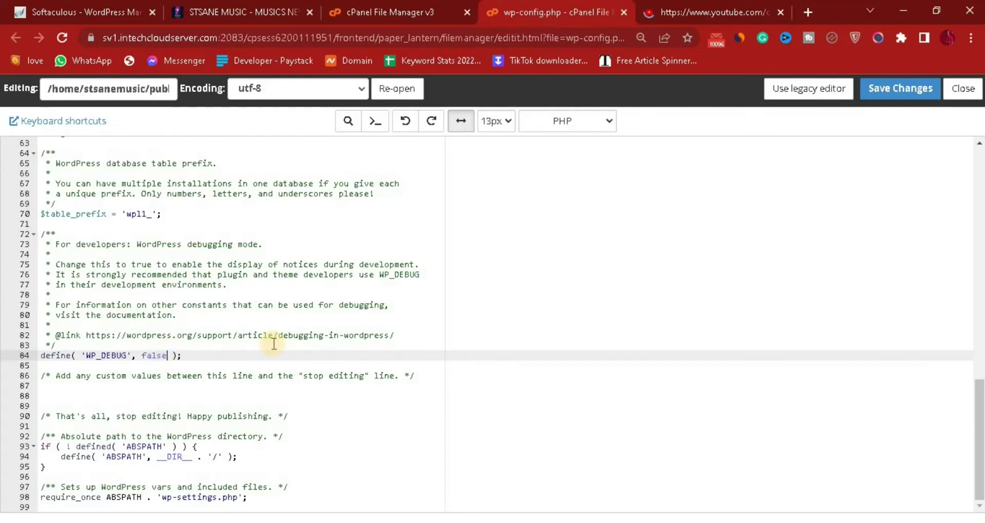
{"action": "left_click", "coordinate": [889, 97]}
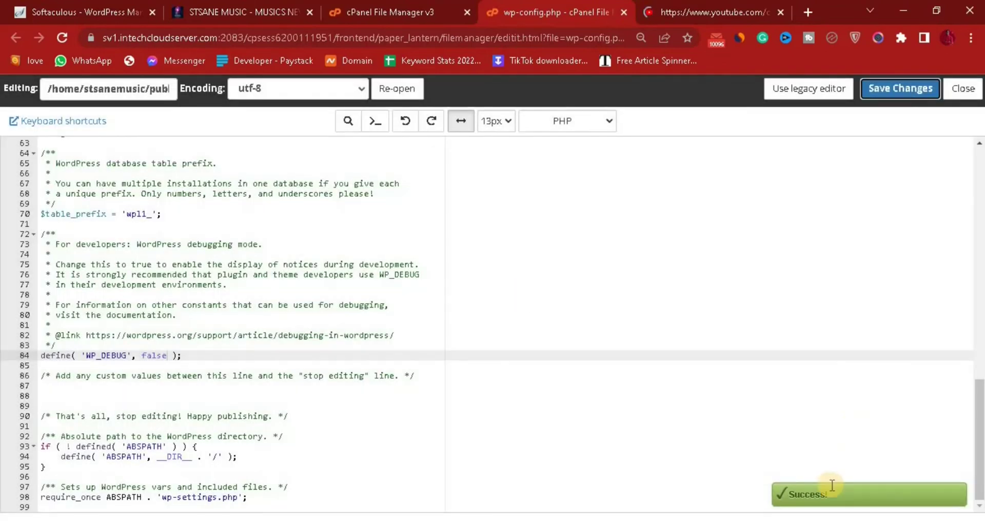
{"action": "left_click", "coordinate": [960, 89]}
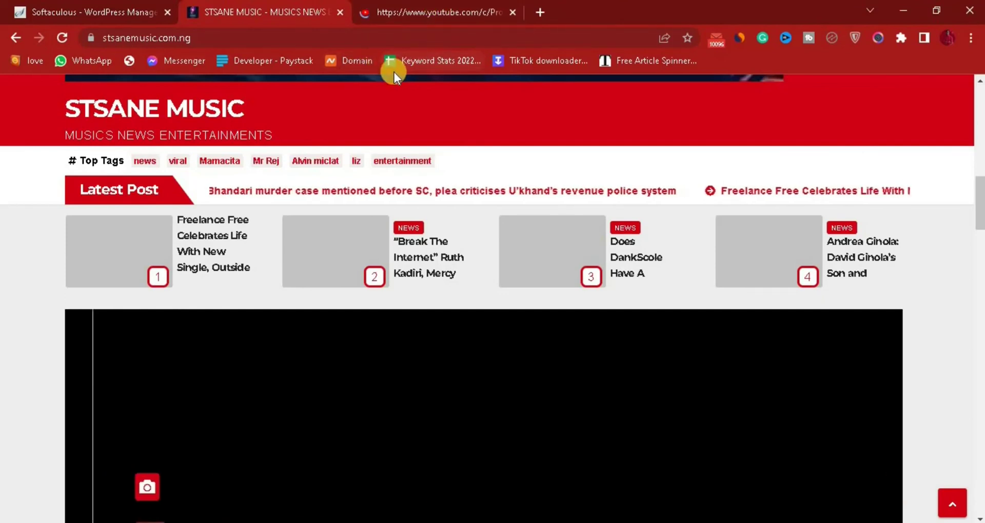
Show the Sanya Society channel's Videos page on YouTube
{"action": "left_click", "coordinate": [428, 4]}
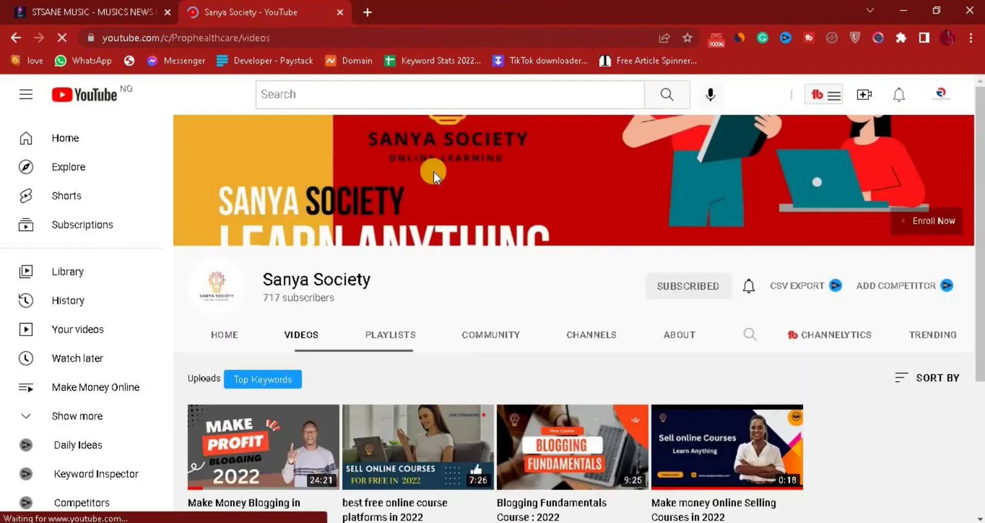